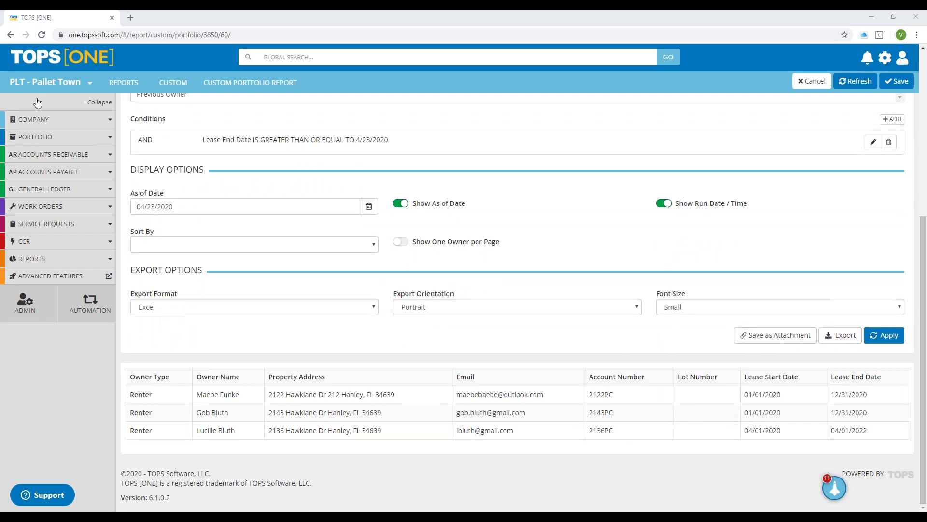
# Open the Portfolio owners list in a new browser tab.
pyautogui.click(49, 139)
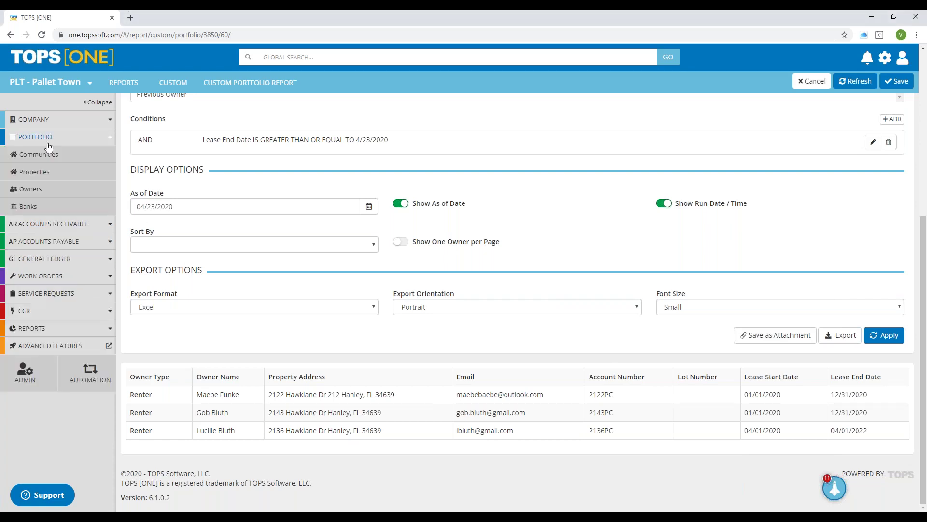
pyautogui.keyDown('ctrl'); pyautogui.click(38, 190); pyautogui.keyUp('ctrl')
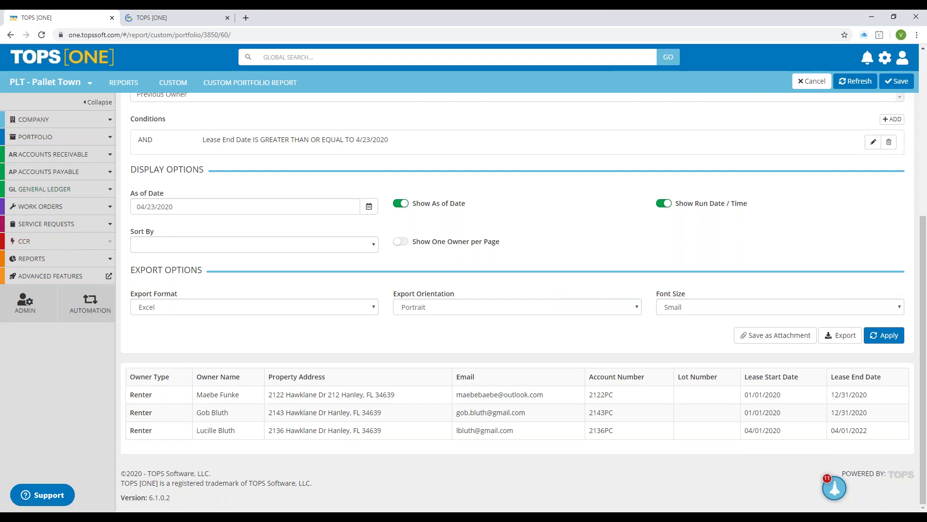
pyautogui.moveTo(129, 394); pyautogui.dragTo(248, 397)
pyautogui.click(250, 400)
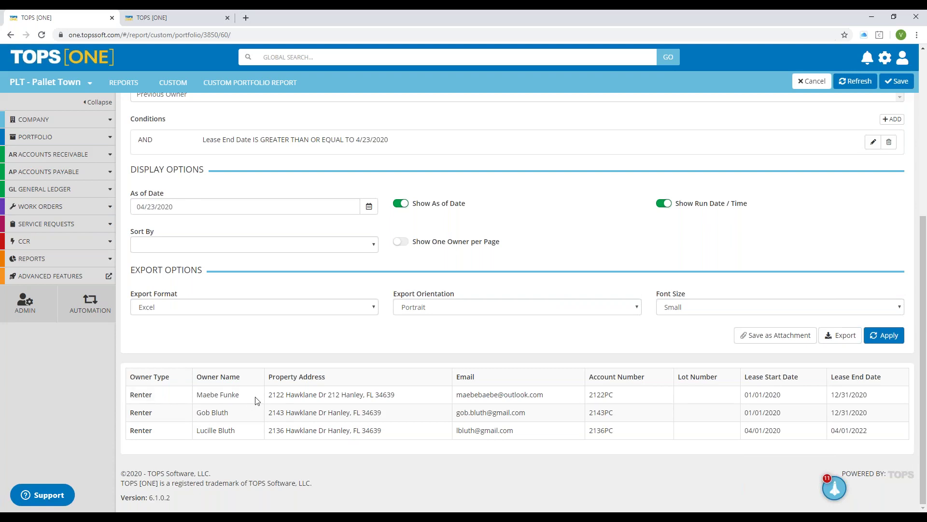
pyautogui.click(168, 15)
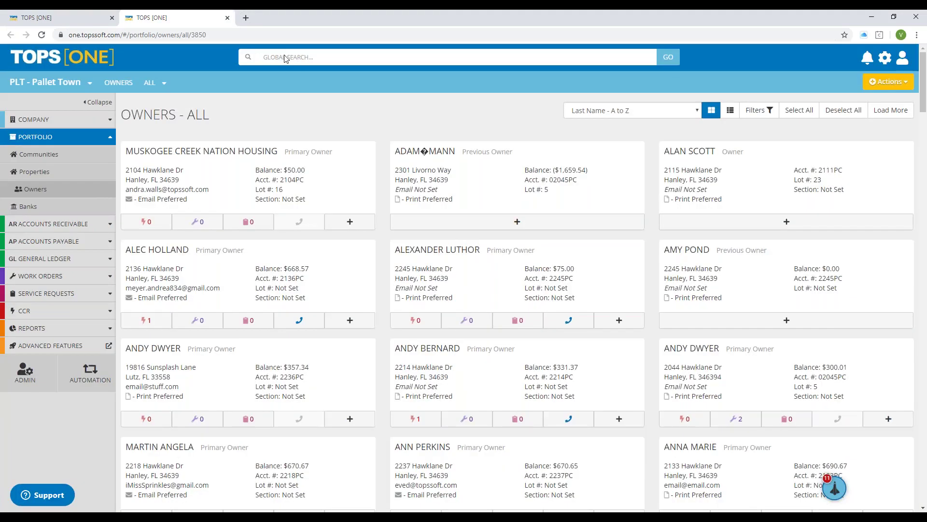
pyautogui.click(285, 58)
pyautogui.write('2122 HAWKLANE')
pyautogui.press('Return')
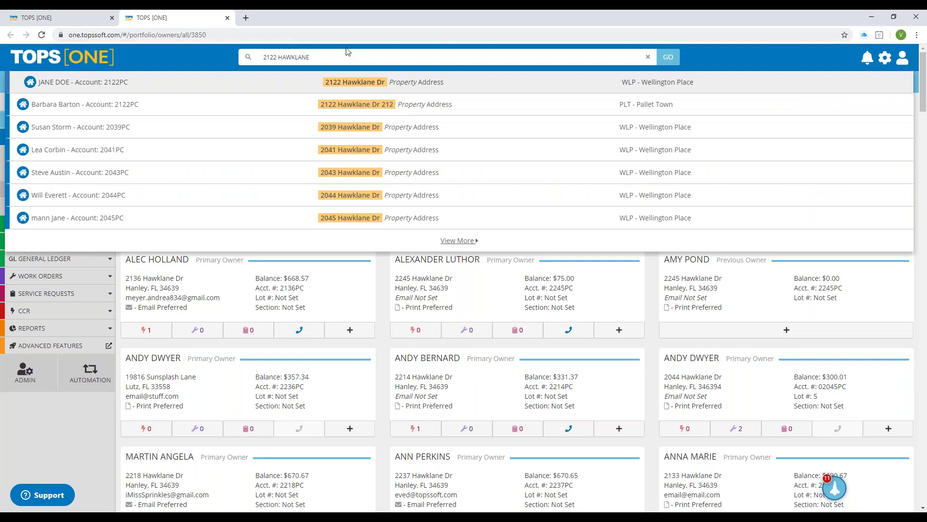
pyautogui.click(378, 107)
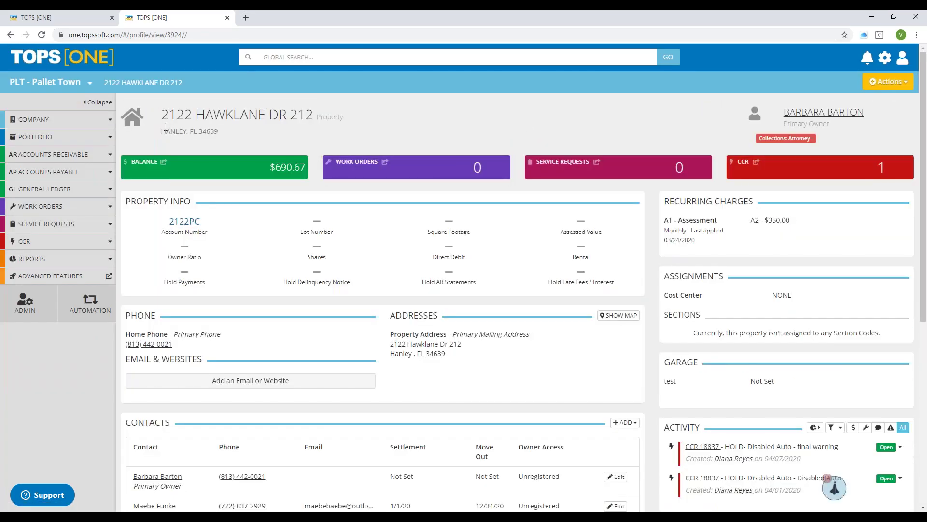
pyautogui.moveTo(162, 116); pyautogui.dragTo(220, 133)
pyautogui.click(591, 254)
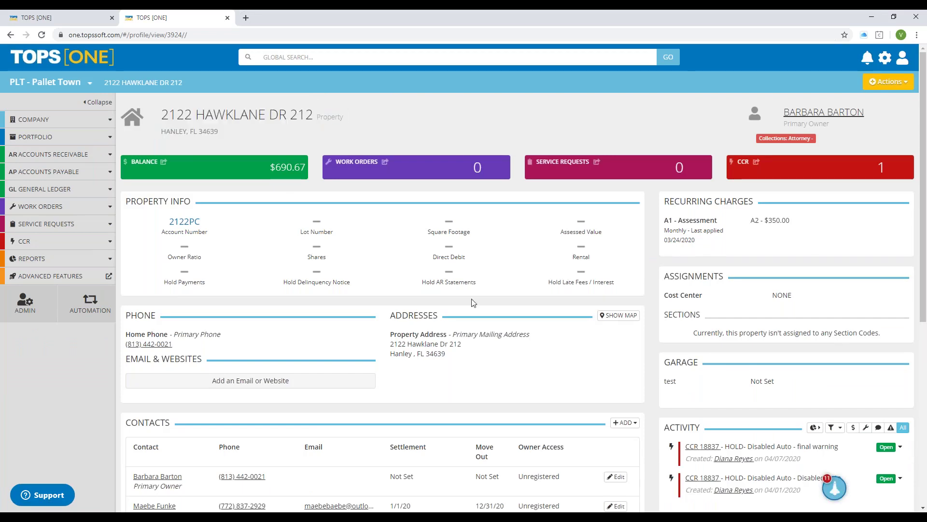
pyautogui.scroll(-1, 462, 309)
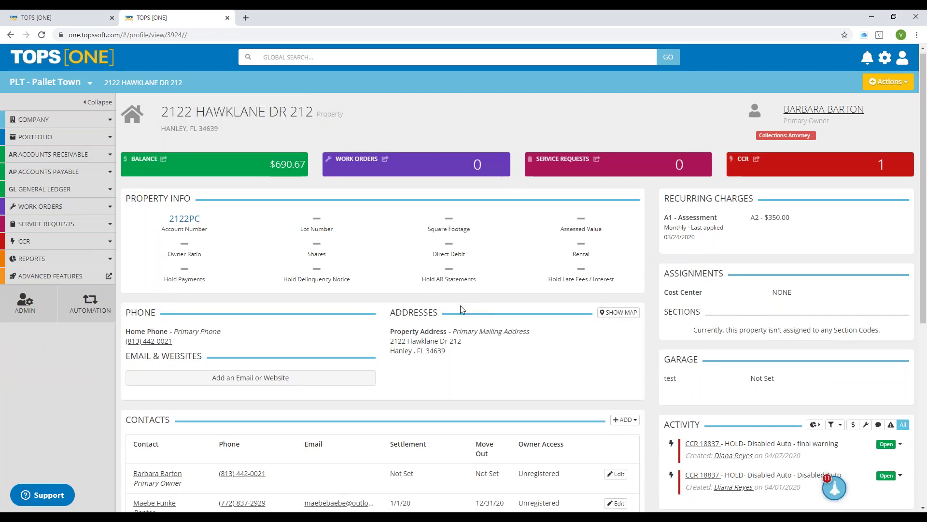
pyautogui.scroll(-1, 459, 310)
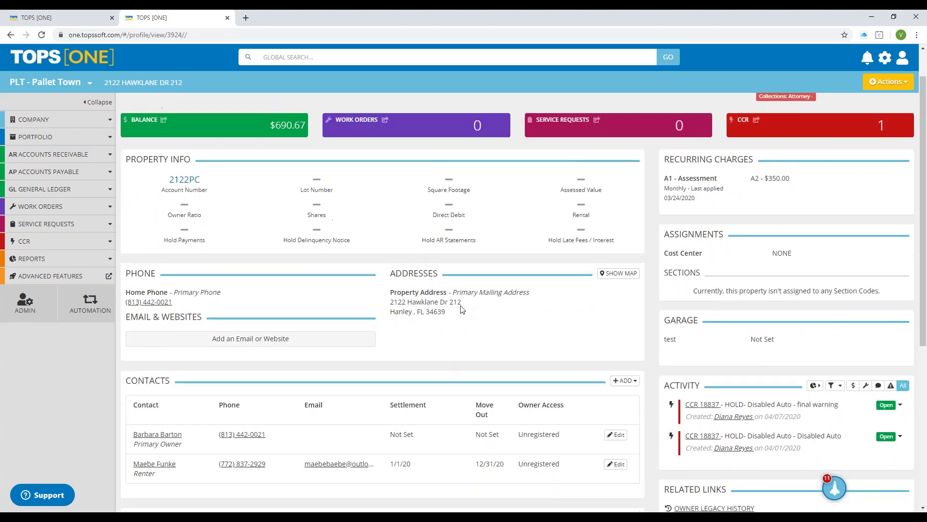
pyautogui.scroll(-1, 461, 309)
pyautogui.tripleClick(150, 428)
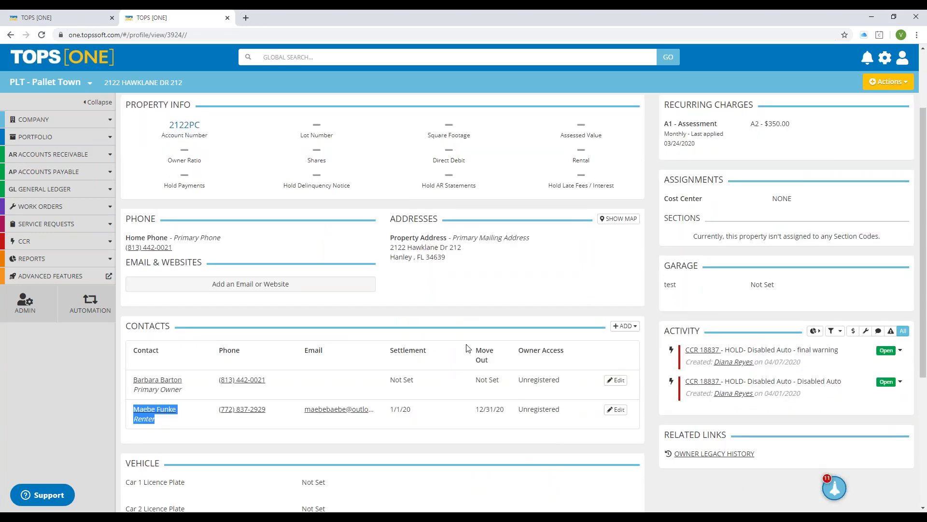
pyautogui.scroll(1, 467, 348)
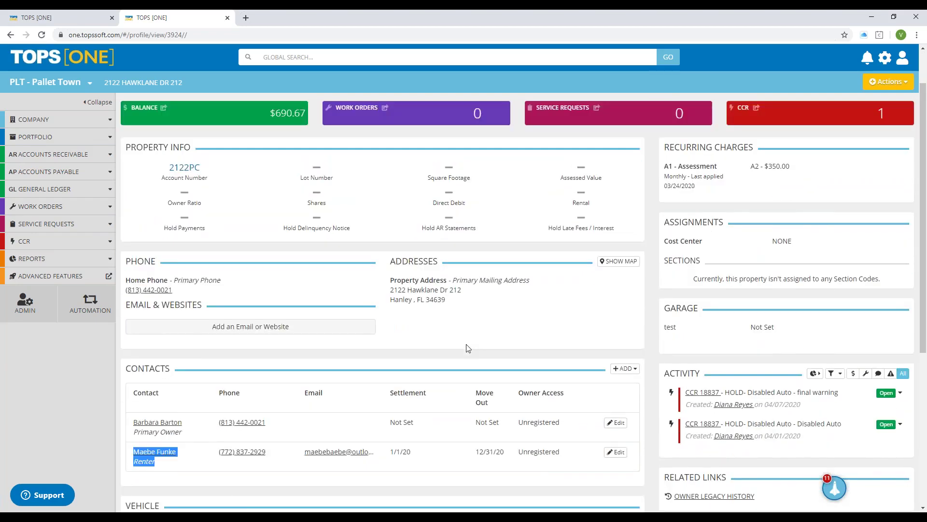
pyautogui.scroll(1, 467, 348)
# Bring up the property's Actions dropdown.
pyautogui.click(891, 83)
pyautogui.click(885, 90)
pyautogui.click(884, 90)
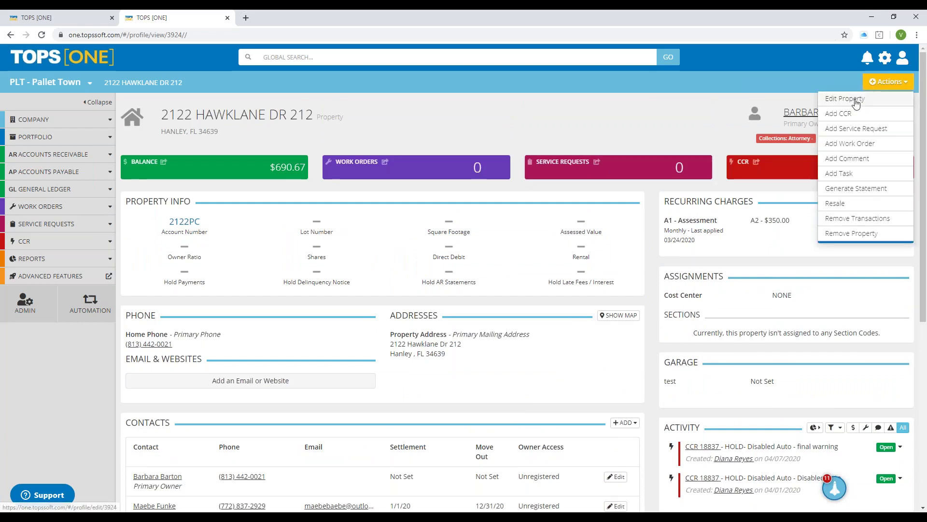
pyautogui.click(857, 103)
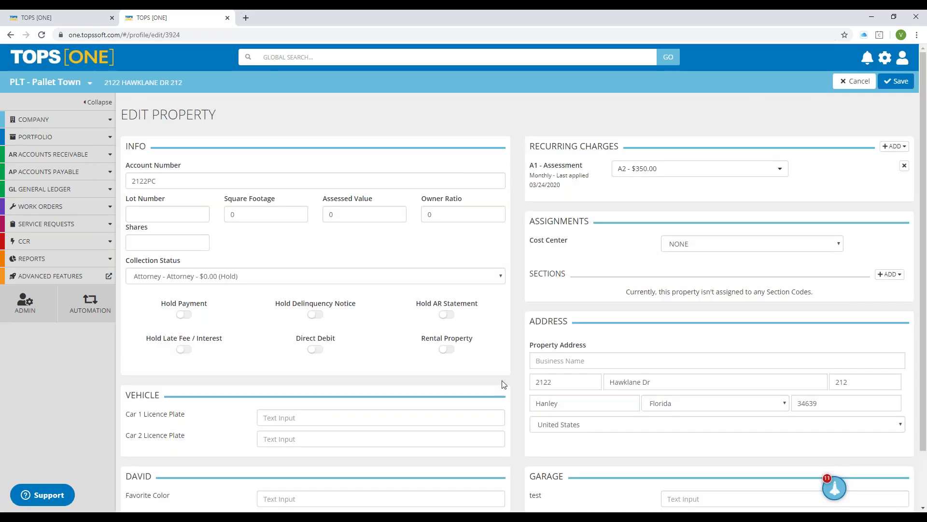
pyautogui.click(447, 349)
pyautogui.click(899, 82)
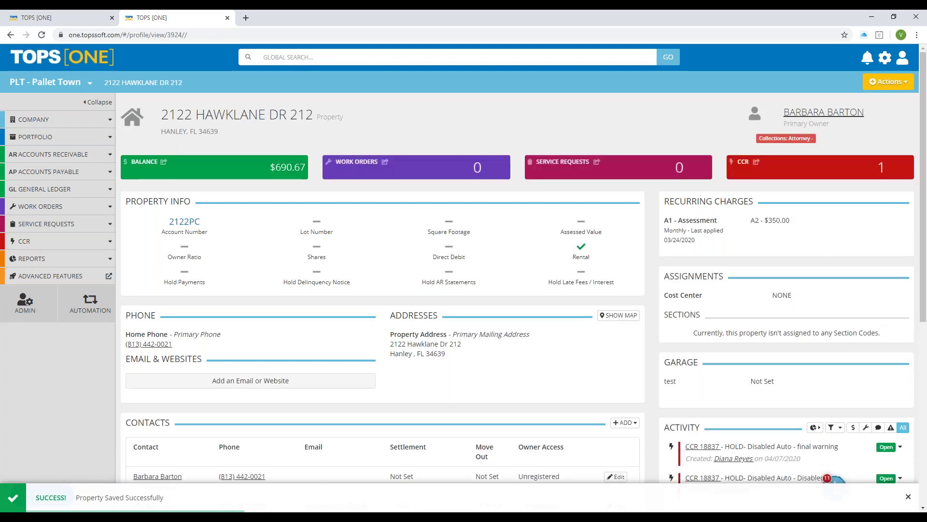
pyautogui.scroll(-1, 524, 282)
pyautogui.scroll(1, 626, 305)
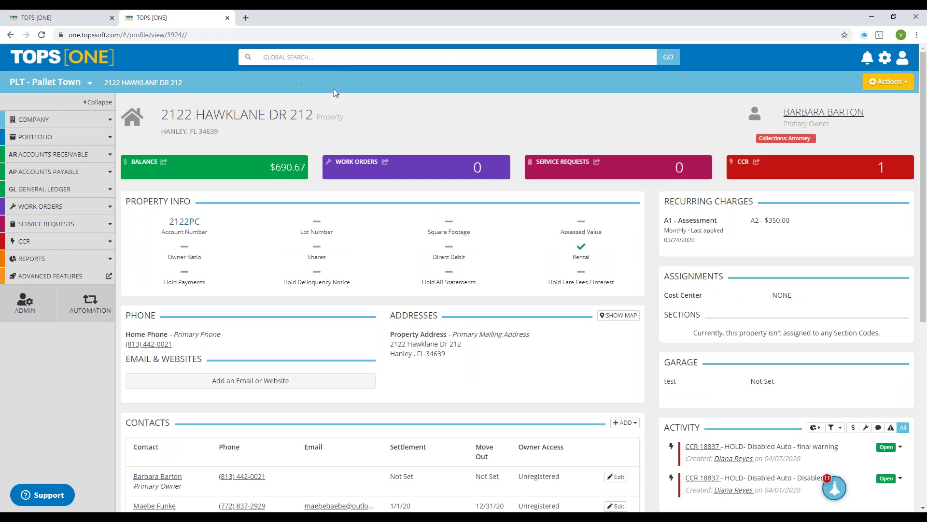
# Open Properties Edit All in edit mode with the Property Search filters panel shown.
pyautogui.click(56, 137)
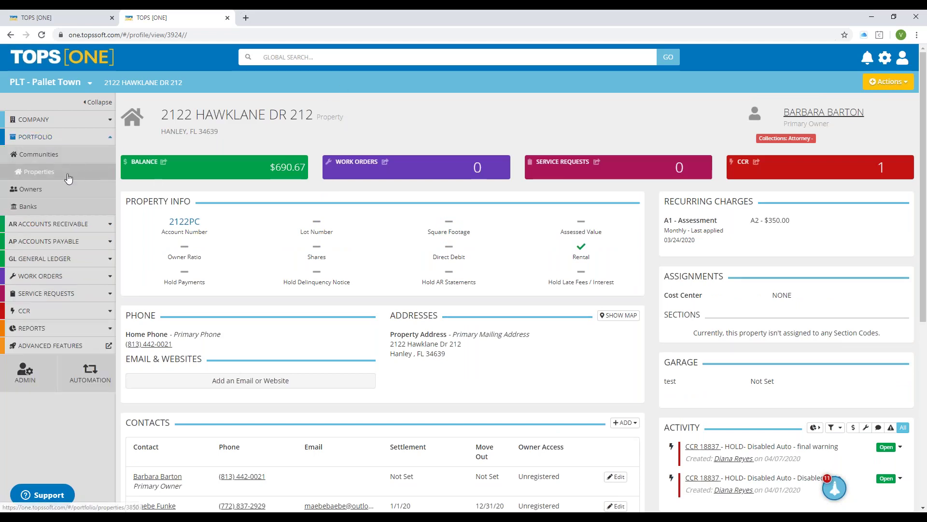
pyautogui.click(23, 179)
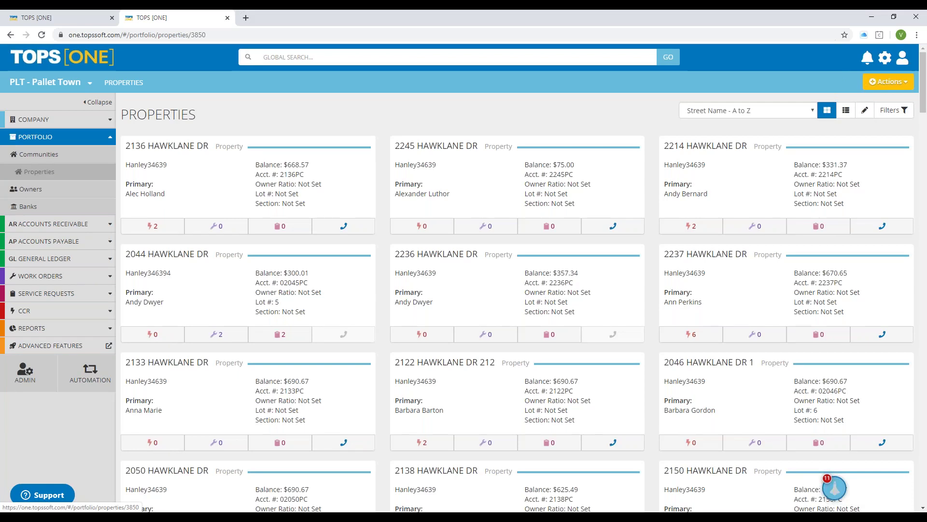
pyautogui.click(889, 81)
pyautogui.click(834, 112)
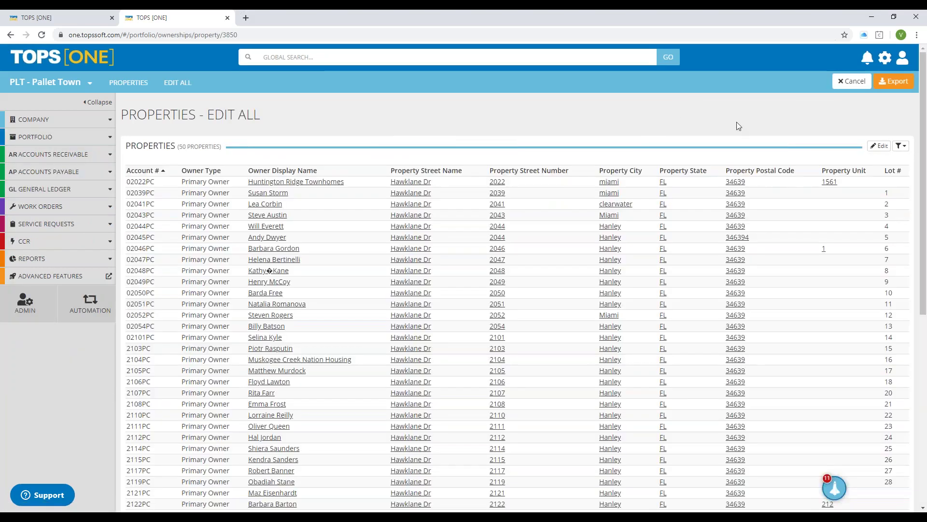
pyautogui.click(881, 148)
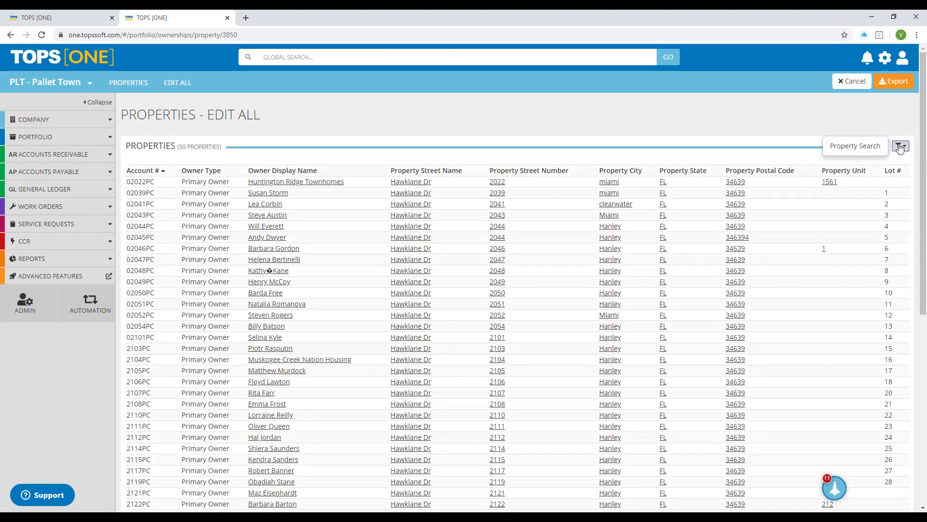
pyautogui.click(899, 147)
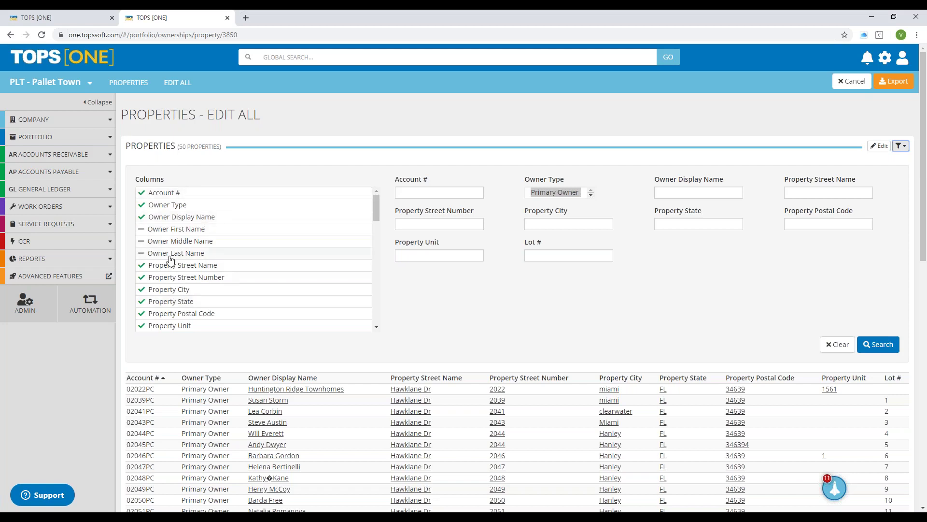
# Hide the Property City, Property State and Property Postal Code columns.
pyautogui.click(156, 290)
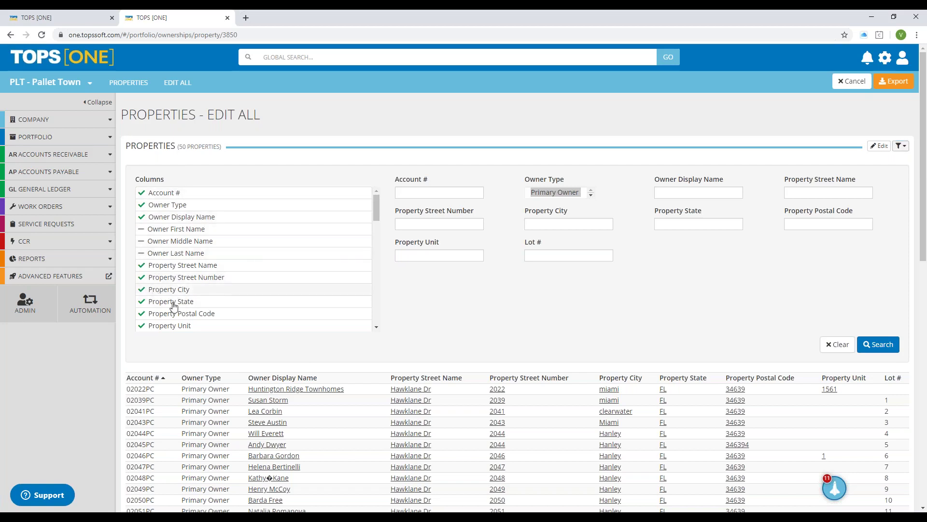
pyautogui.click(165, 300)
pyautogui.click(164, 313)
pyautogui.scroll(-2, 241, 275)
pyautogui.scroll(-4, 241, 276)
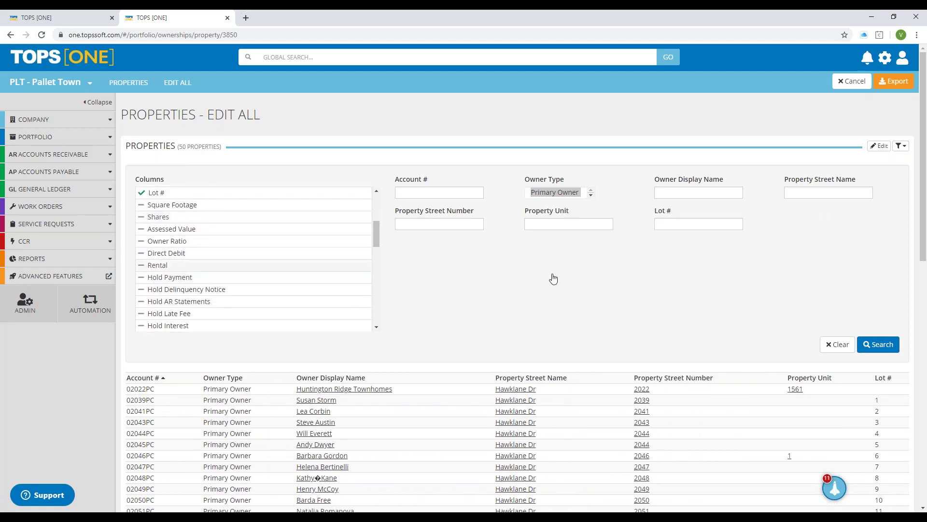
# Make the property grid editable, scroll through it, then return to the custom portfolio report.
pyautogui.click(881, 147)
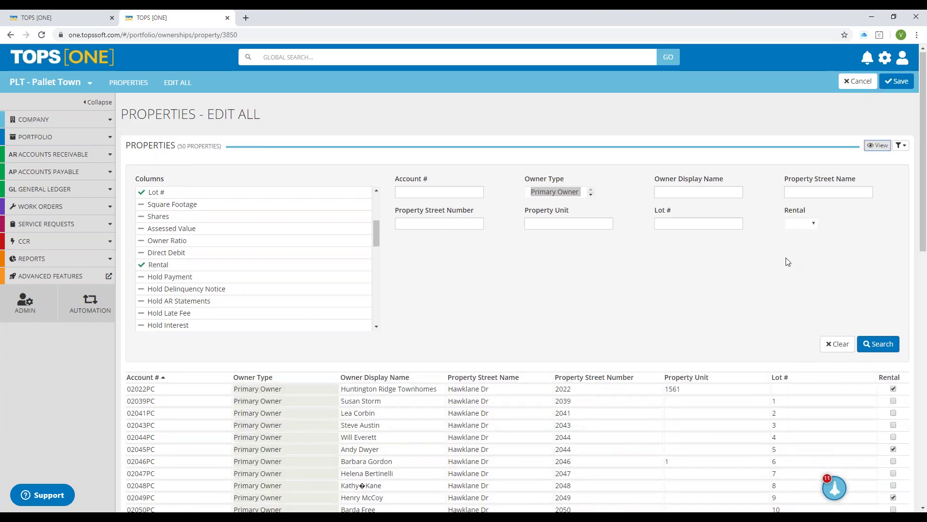
pyautogui.scroll(-1, 788, 262)
pyautogui.scroll(-2, 788, 262)
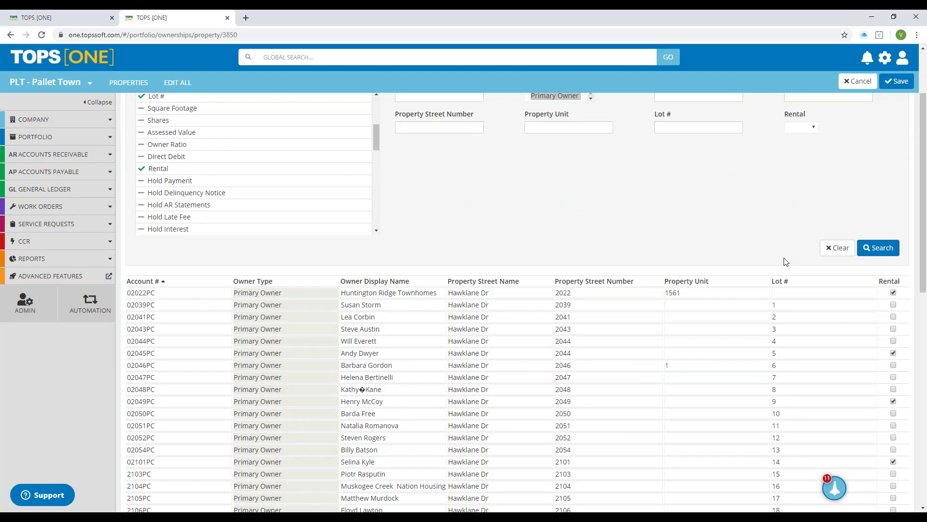
pyautogui.scroll(-1, 786, 262)
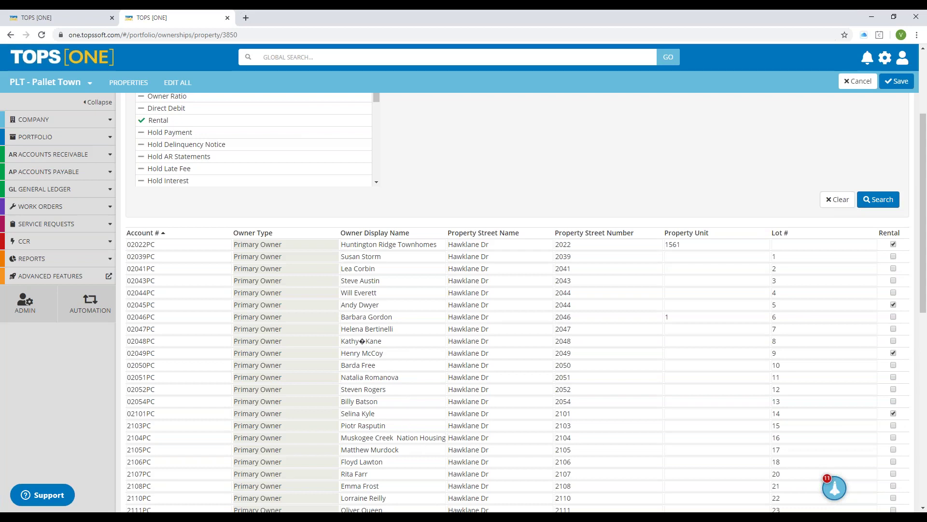
pyautogui.click(82, 14)
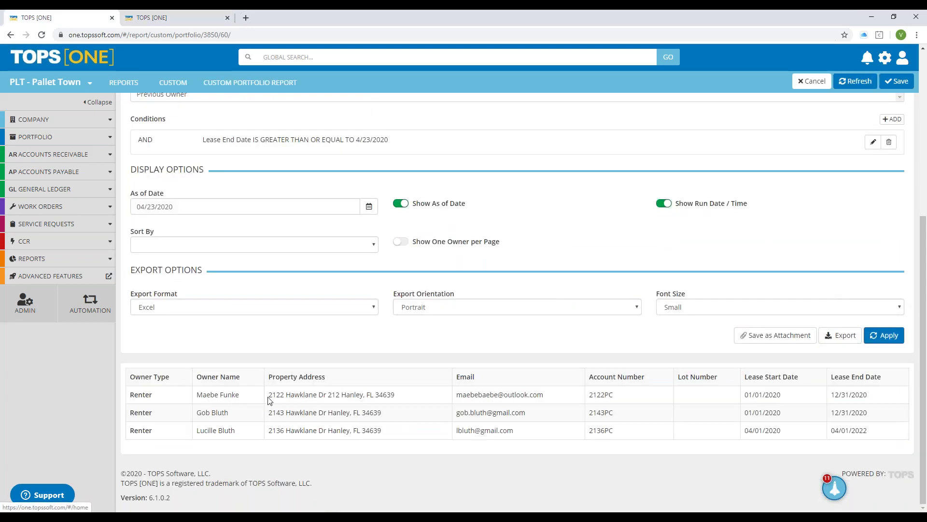
# Note a renter's house number, then clear Rental on Huntington Ridge Townhomes (02022PC).
pyautogui.moveTo(269, 412); pyautogui.dragTo(286, 413)
pyautogui.click(272, 437)
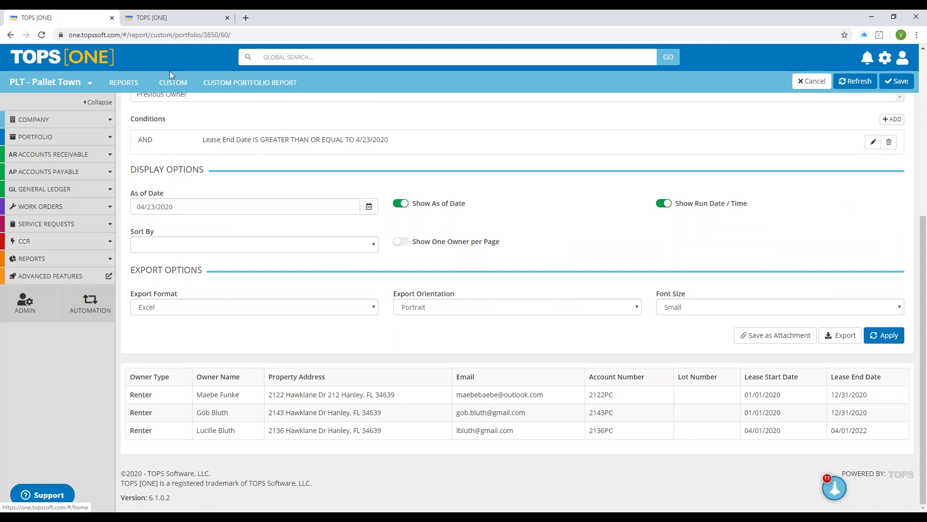
pyautogui.click(200, 14)
pyautogui.click(893, 243)
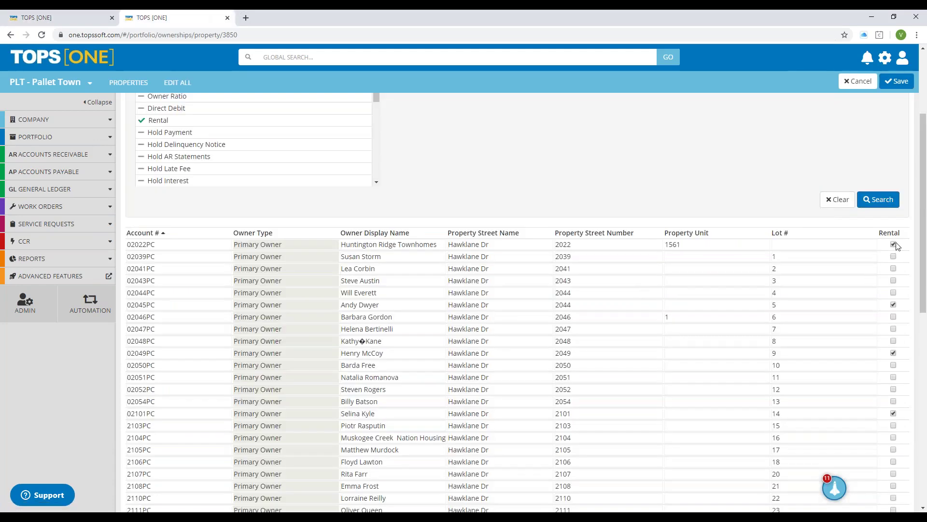
# Clear the Rental flags for lots 5, 9 and 14.
pyautogui.click(893, 304)
pyautogui.click(893, 353)
pyautogui.click(894, 414)
# Scroll through the grid, save the Rental flag changes, and return to the report tab.
pyautogui.scroll(-1, 702, 319)
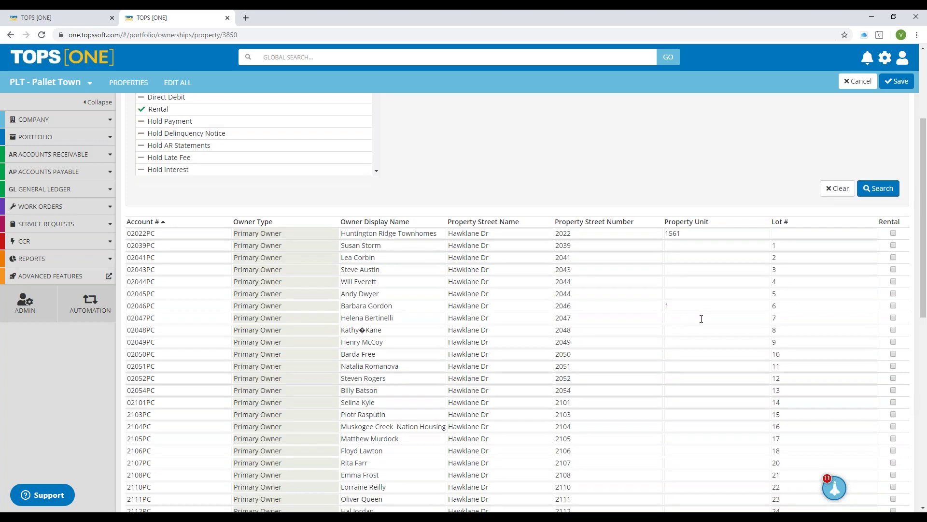
pyautogui.scroll(-3, 702, 319)
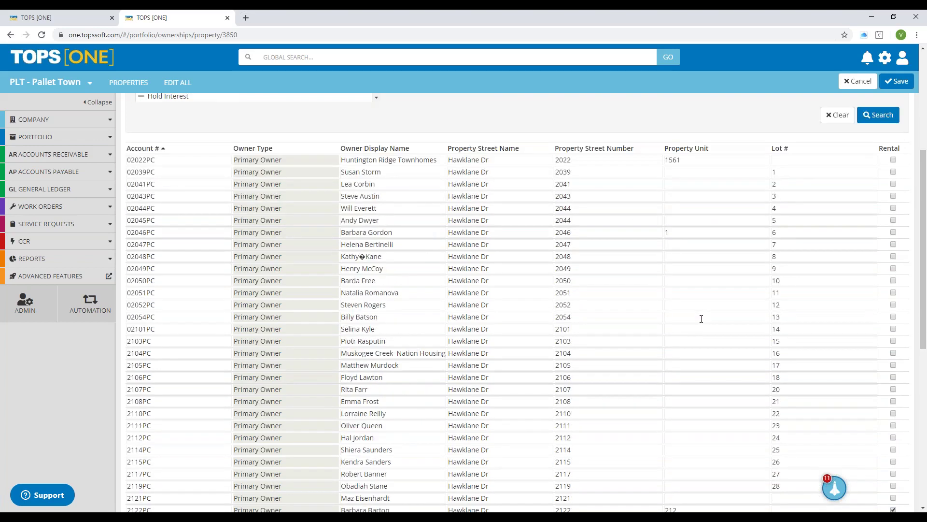
pyautogui.scroll(-3, 701, 318)
pyautogui.scroll(-2, 702, 320)
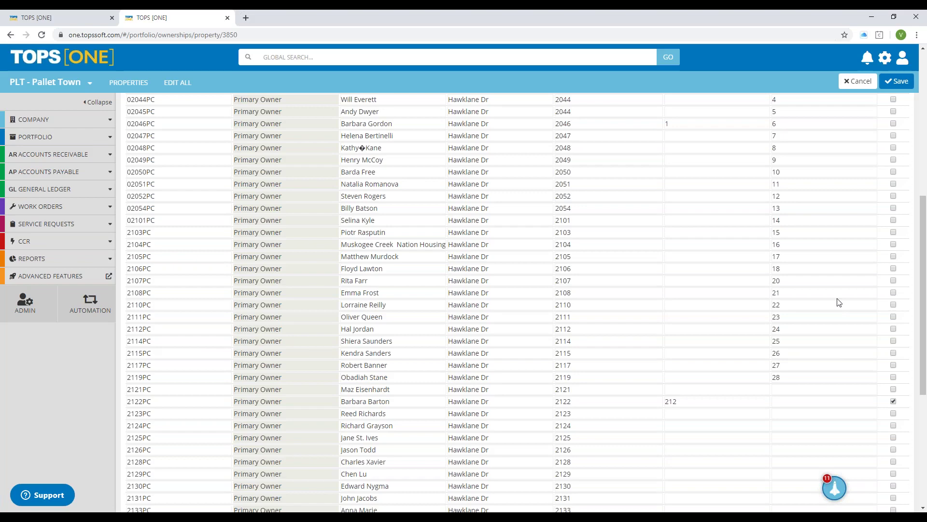
pyautogui.scroll(-1, 839, 302)
pyautogui.scroll(-1, 842, 307)
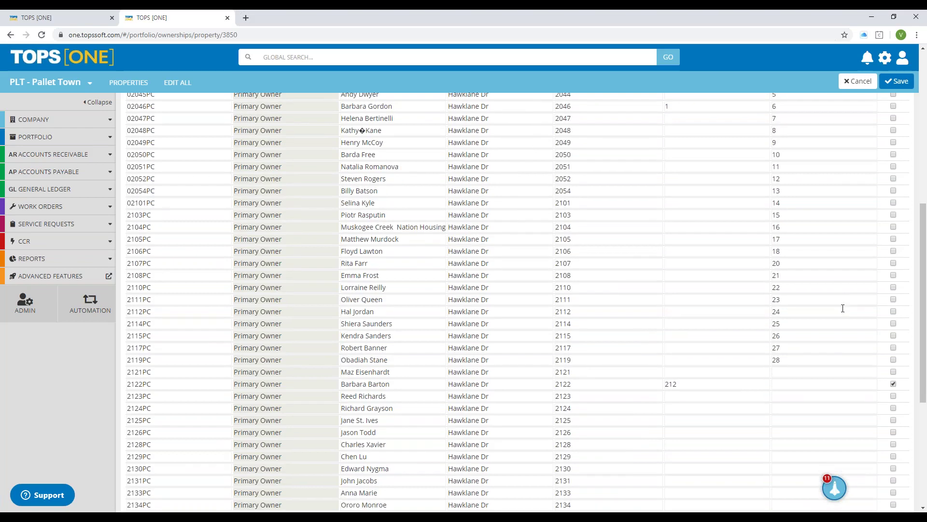
pyautogui.scroll(-3, 842, 308)
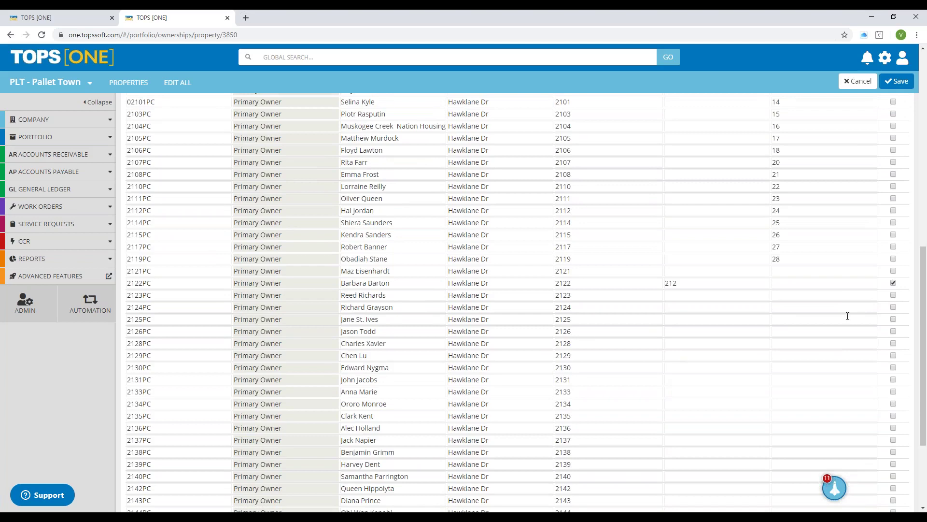
pyautogui.scroll(-1, 847, 317)
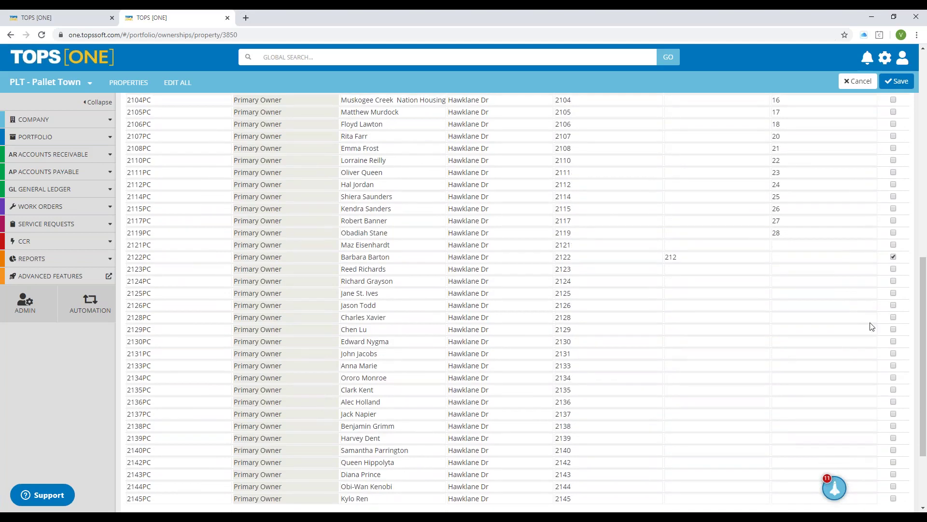
pyautogui.scroll(-3, 871, 326)
pyautogui.click(897, 81)
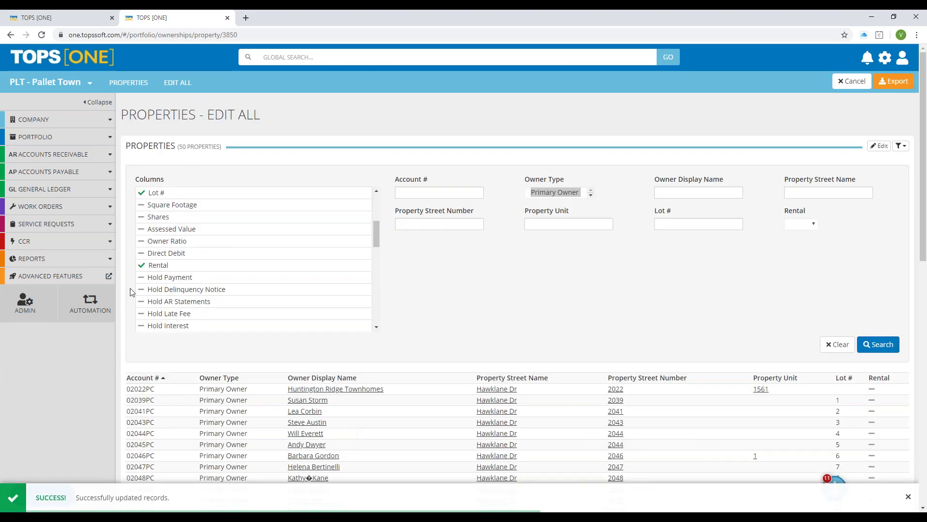
pyautogui.click(52, 13)
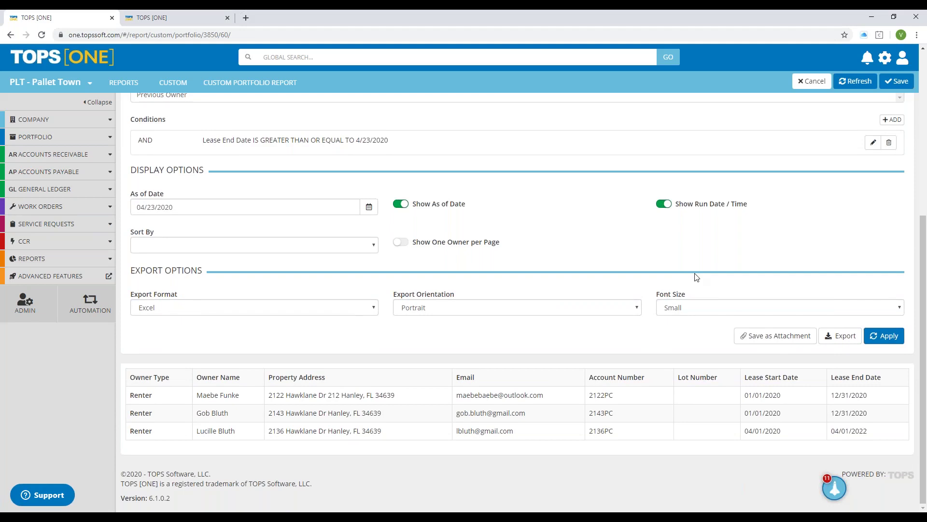
pyautogui.scroll(1, 696, 277)
pyautogui.scroll(2, 457, 283)
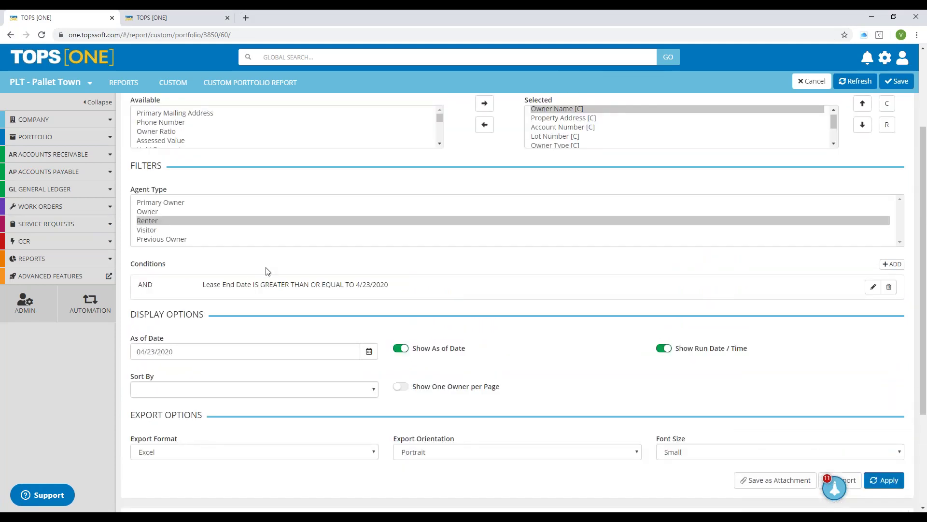
pyautogui.scroll(1, 267, 269)
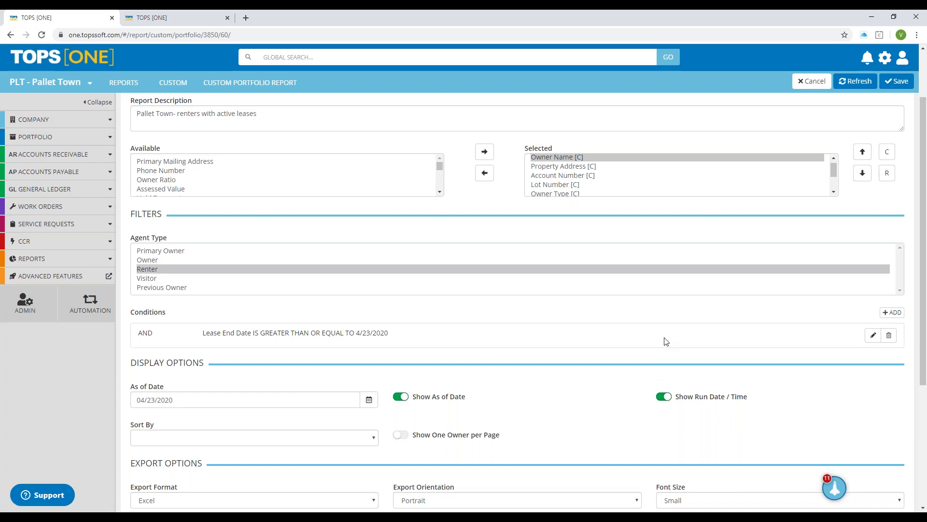
pyautogui.click(871, 342)
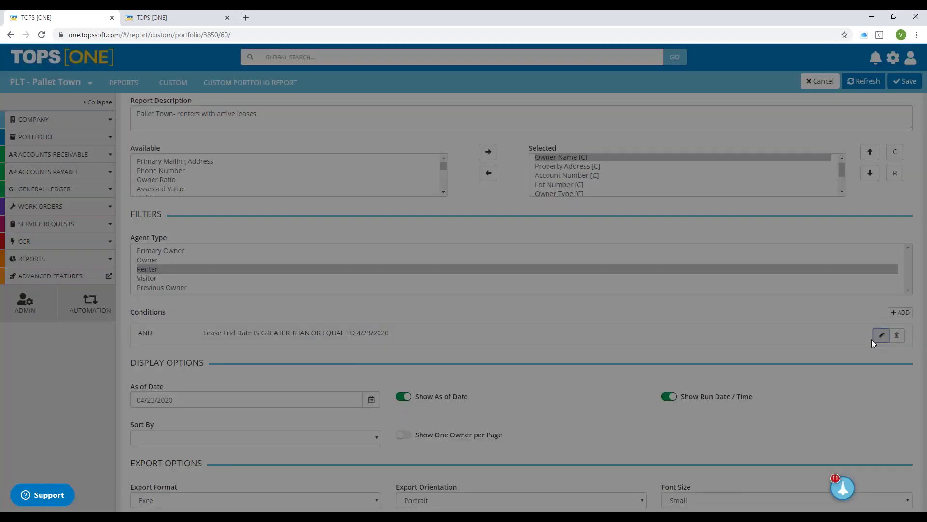
pyautogui.click(512, 131)
pyautogui.click(517, 226)
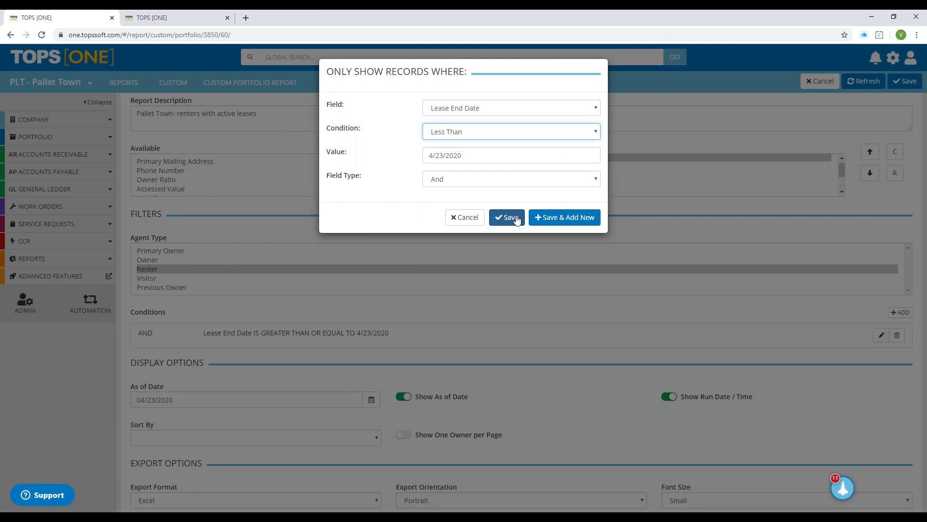
pyautogui.click(467, 218)
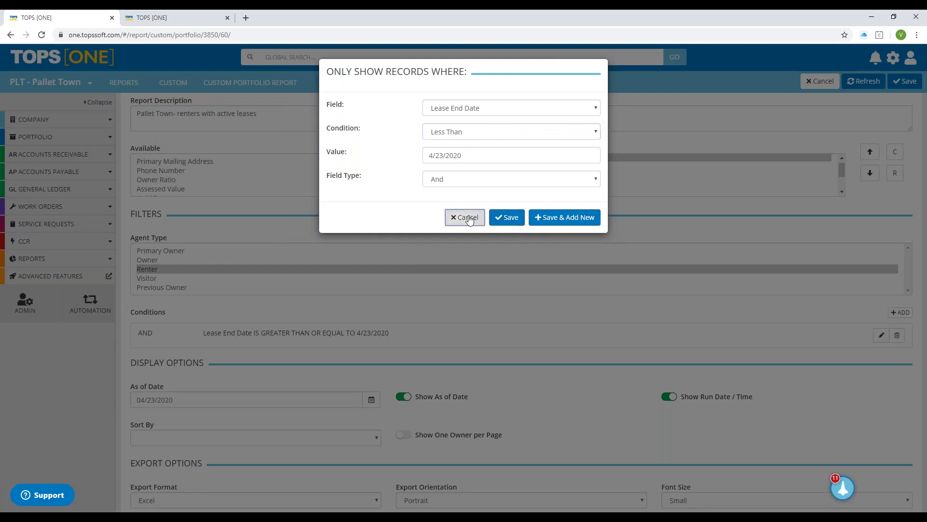